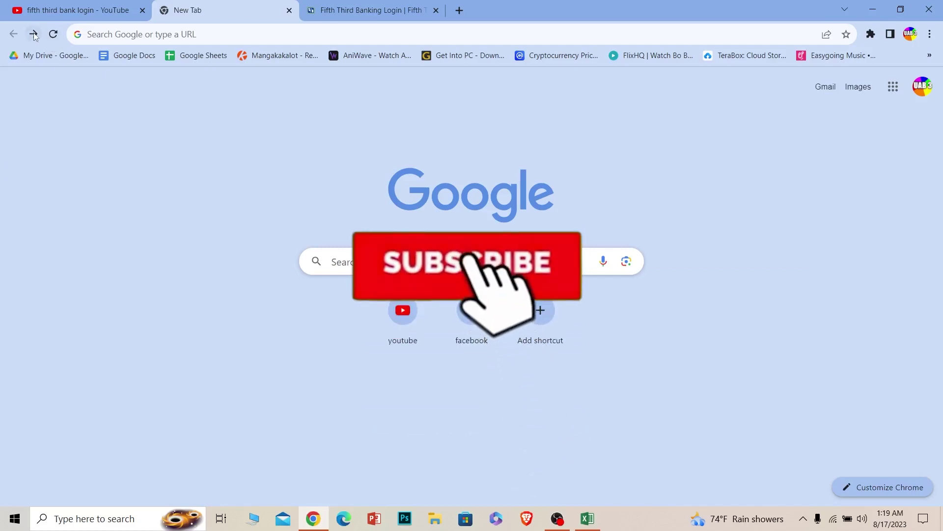
Go forward to the 'fifth third bank login' Google results and open the Fifth Third Banking Login result.
{"action": "left_click", "coordinate": [34, 34]}
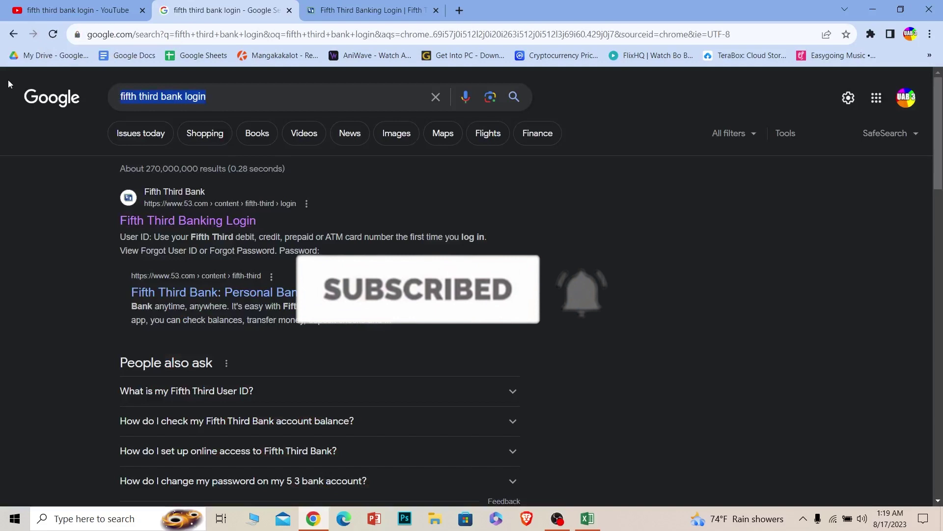
{"action": "left_click", "coordinate": [65, 185]}
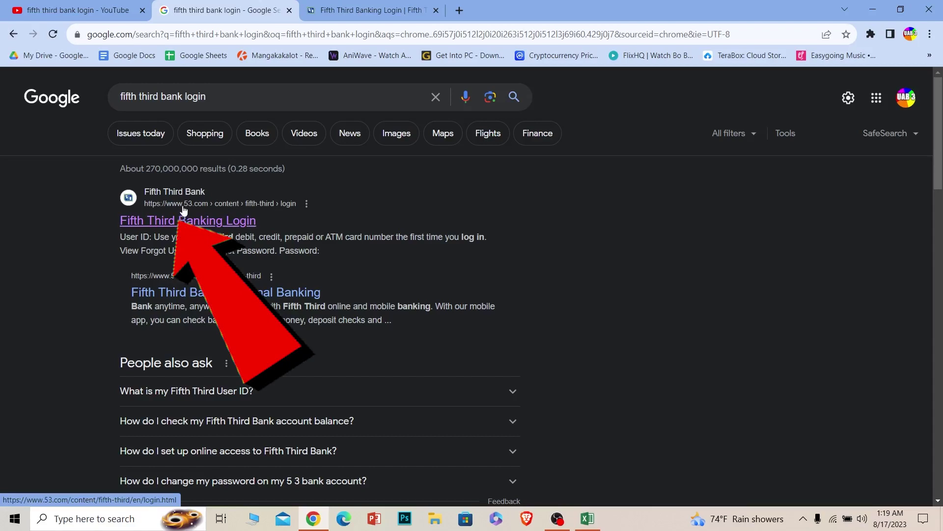
{"action": "left_click", "coordinate": [175, 220]}
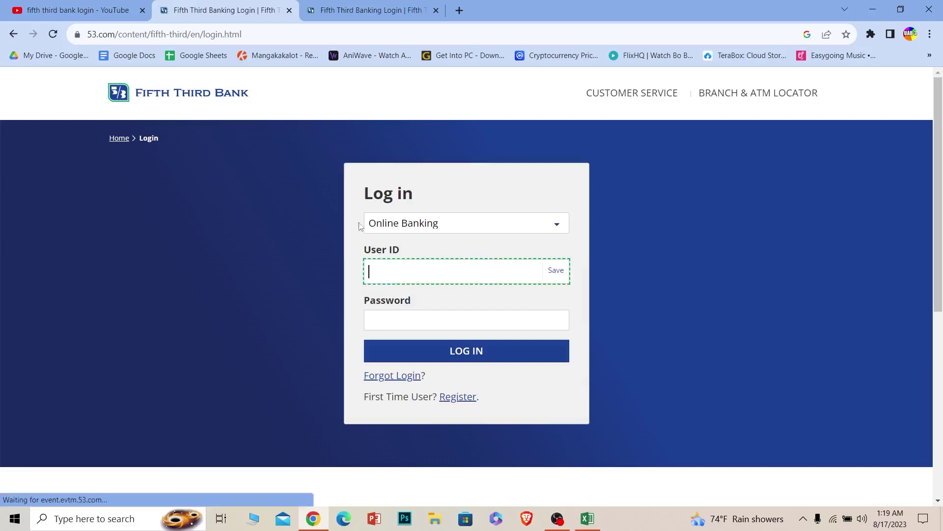
Expand the Log in box's account-type list, showing Online Banking and Commercial Banking.
{"action": "left_click", "coordinate": [388, 223]}
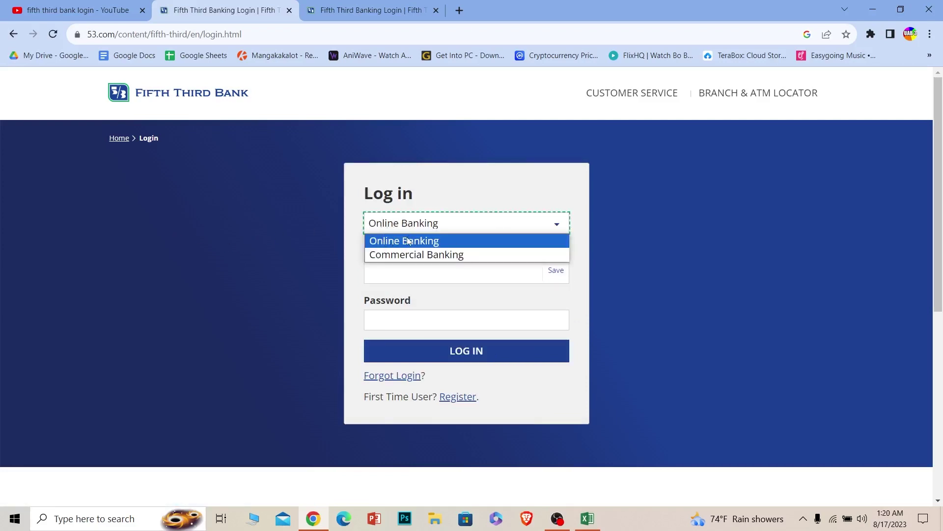
Choose Online Banking, then fill in the User ID and Password fields.
{"action": "left_click", "coordinate": [408, 240]}
{"action": "left_click", "coordinate": [402, 275]}
{"action": "type", "text": "yujhdt"}
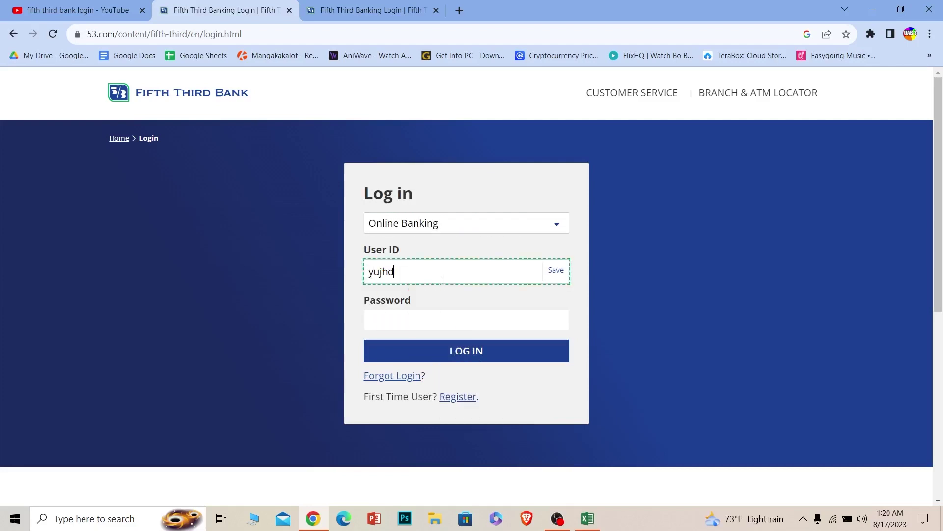
{"action": "left_click", "coordinate": [424, 319]}
{"action": "type", "text": "••••••"}
{"action": "double_click", "coordinate": [383, 271]}
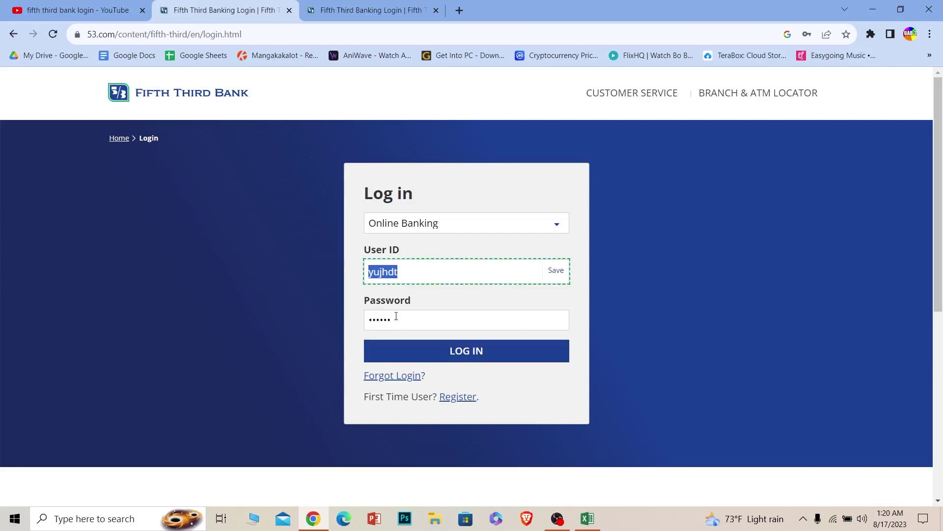
{"action": "key", "text": "Tab"}
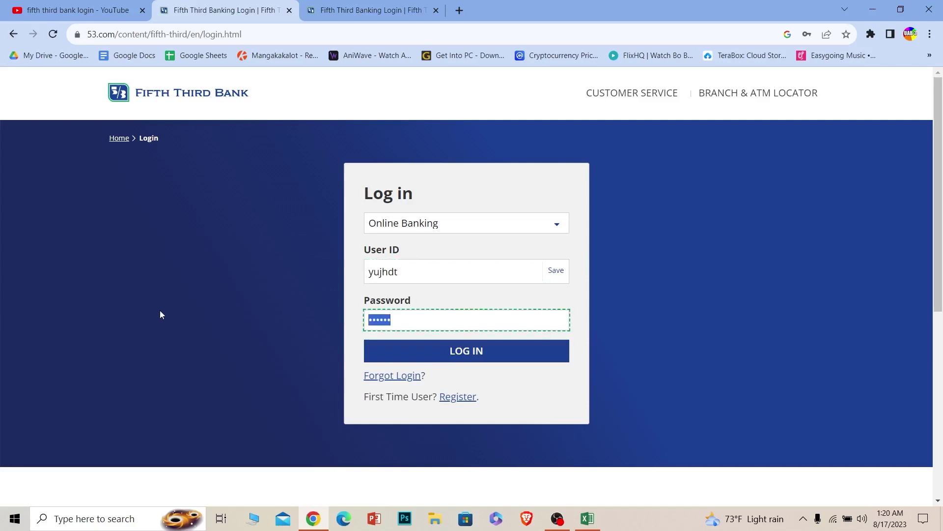